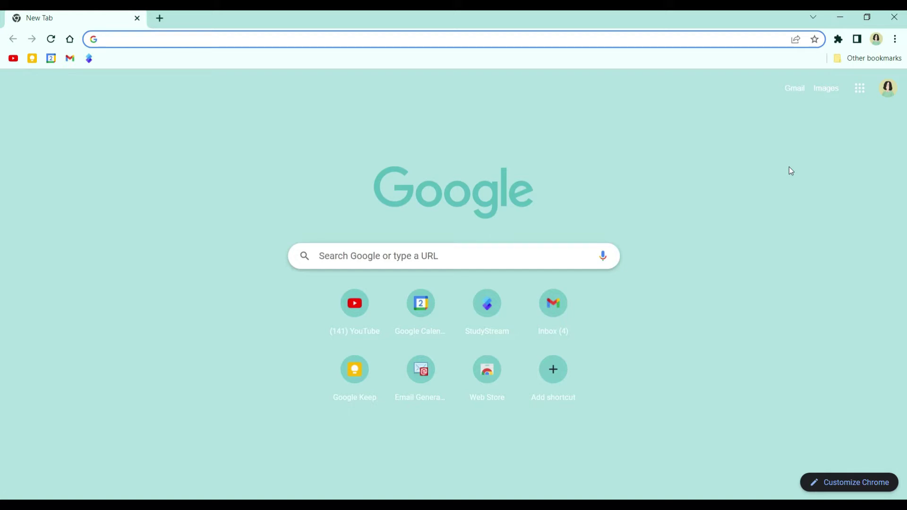
Open Google Contacts from the Google apps grid in Chrome.
click(857, 91)
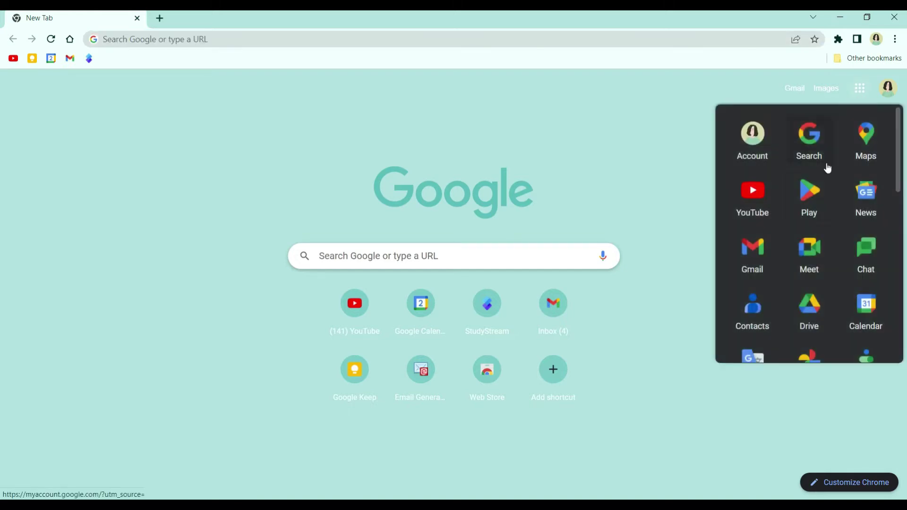
scroll(747, 263, down, 1)
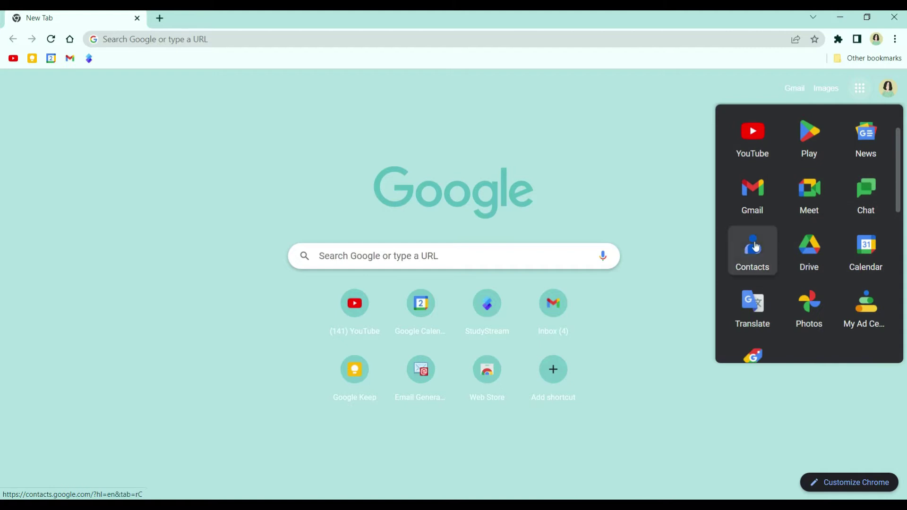
click(756, 246)
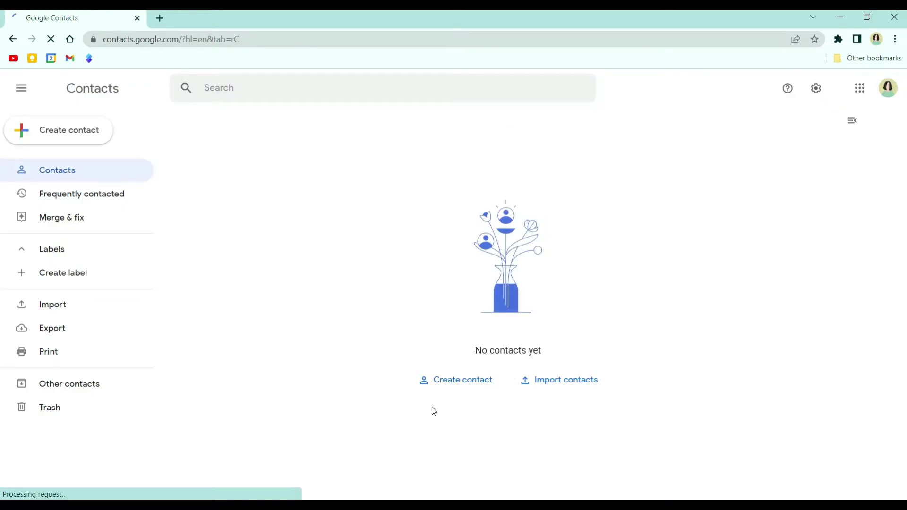
Create a single new contact and enter its first name, last name and email address.
click(84, 137)
click(118, 133)
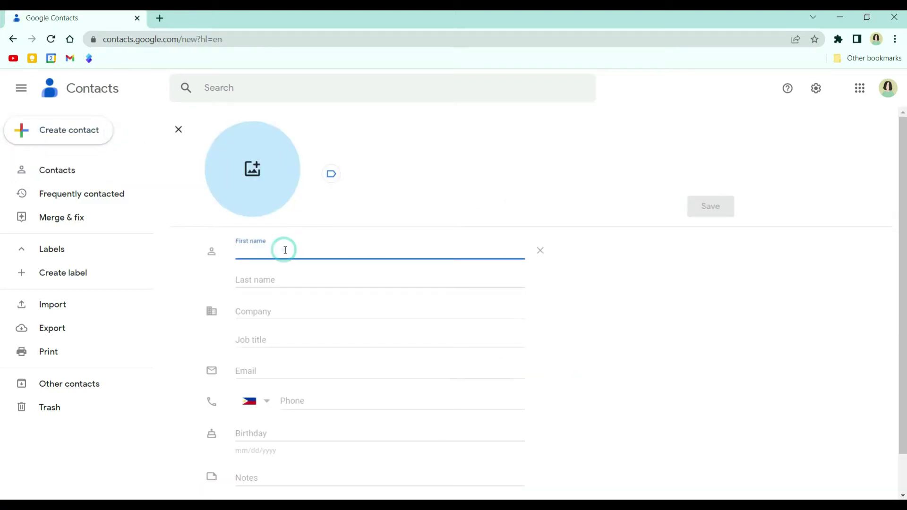
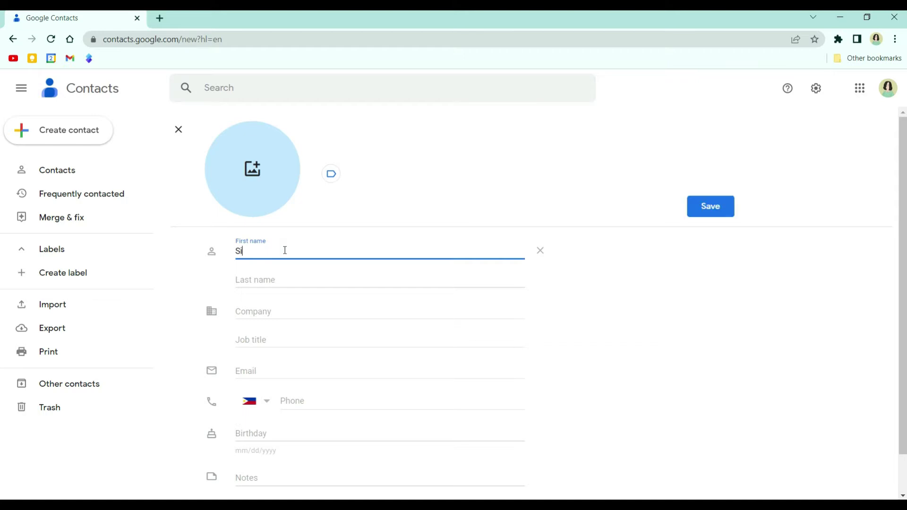
key(Tab)
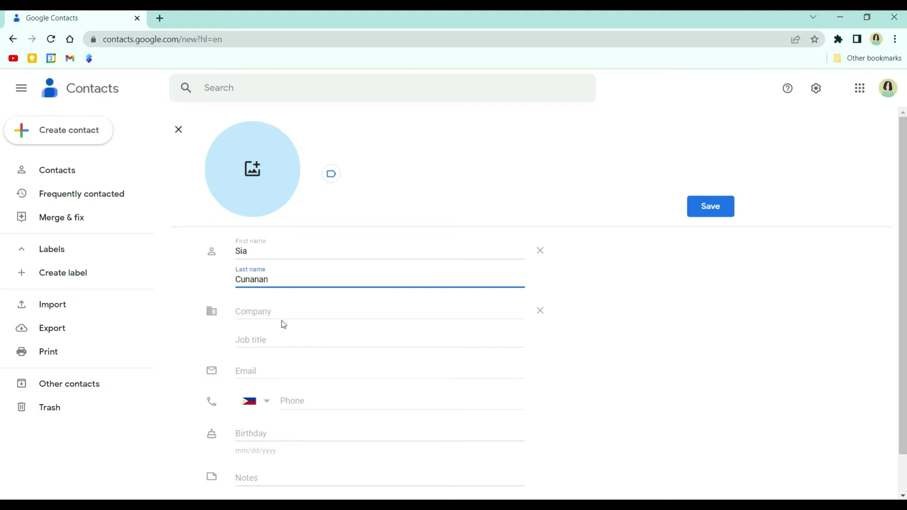
scroll(281, 322, down, 2)
click(281, 333)
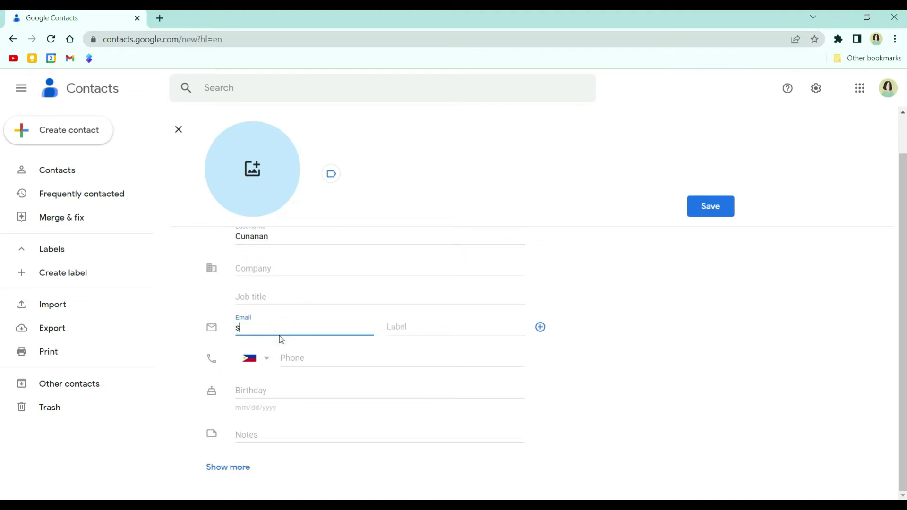
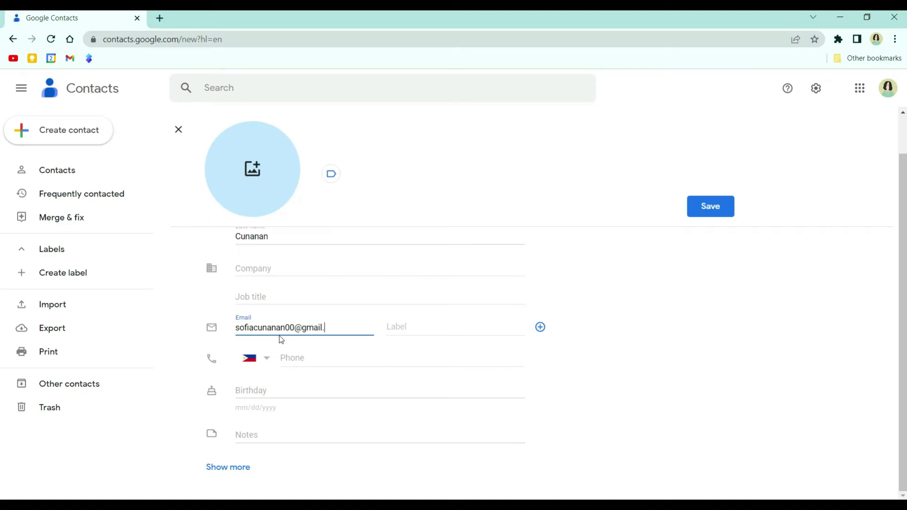
Reveal the extra fields, enter the contact's phone number and save the contact.
click(233, 468)
scroll(319, 375, down, 1)
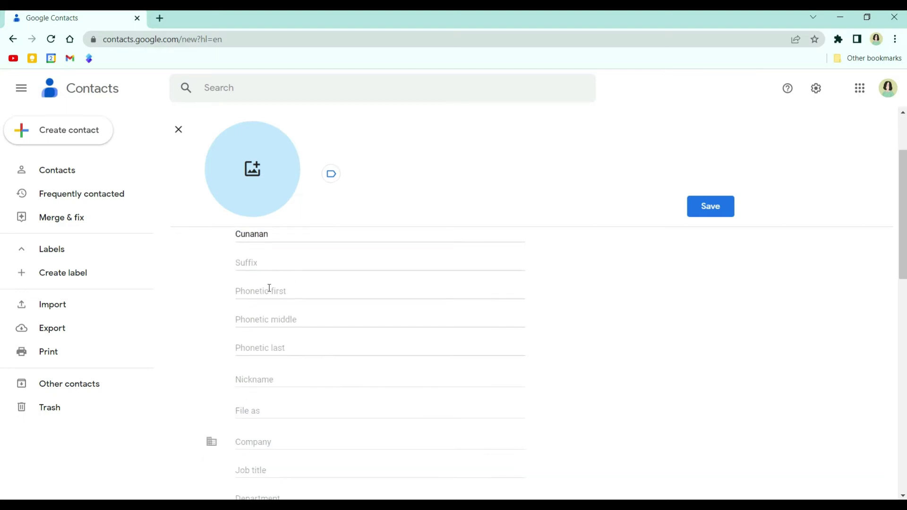
scroll(272, 370, down, 1)
scroll(274, 374, down, 1)
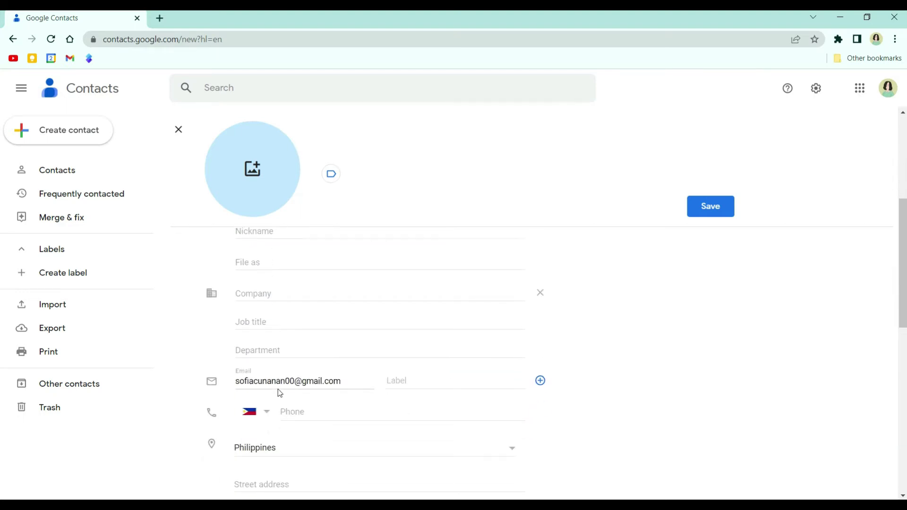
scroll(279, 391, down, 1)
click(345, 384)
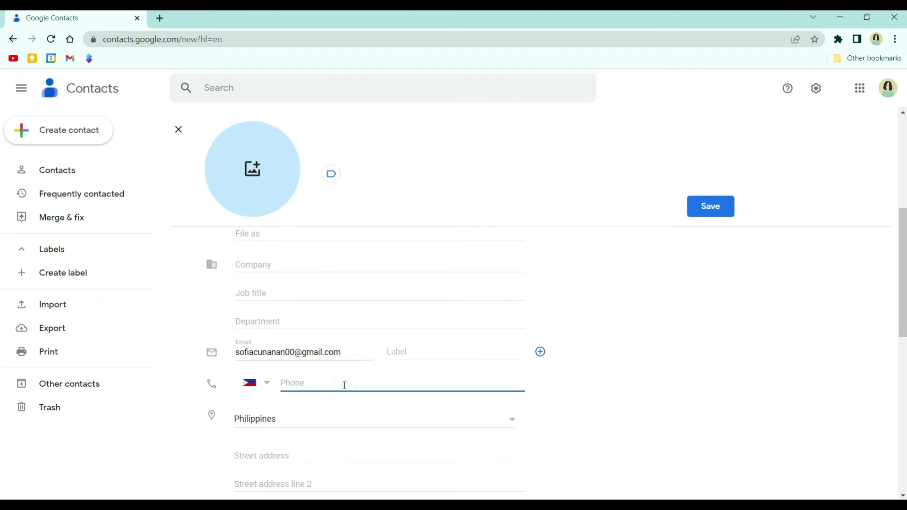
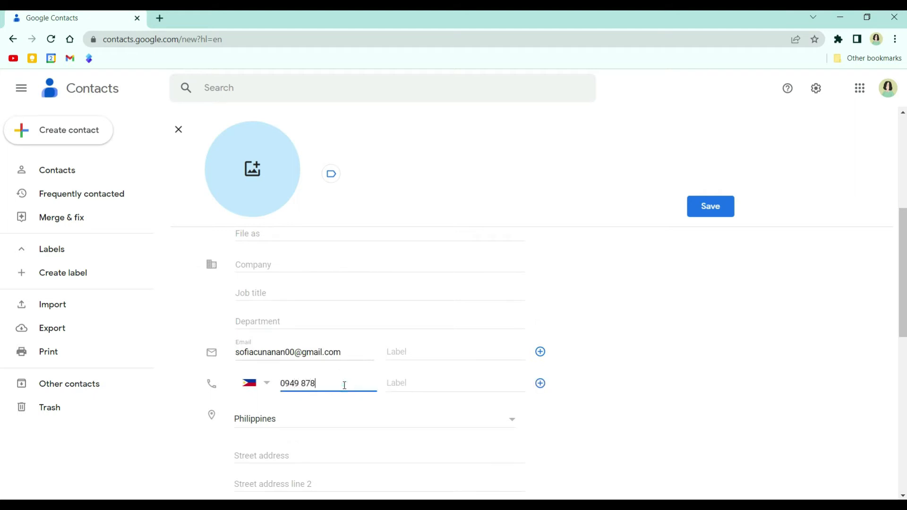
scroll(294, 399, down, 3)
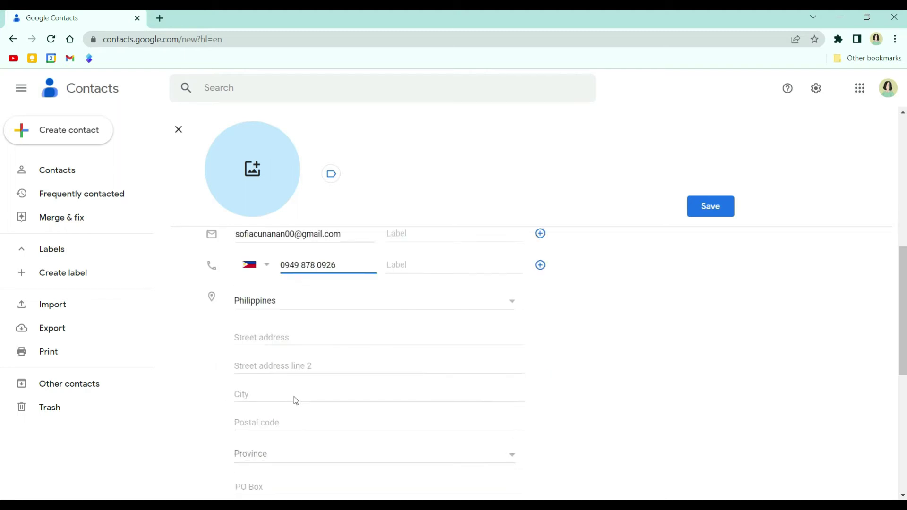
scroll(294, 397, down, 1)
scroll(294, 400, down, 2)
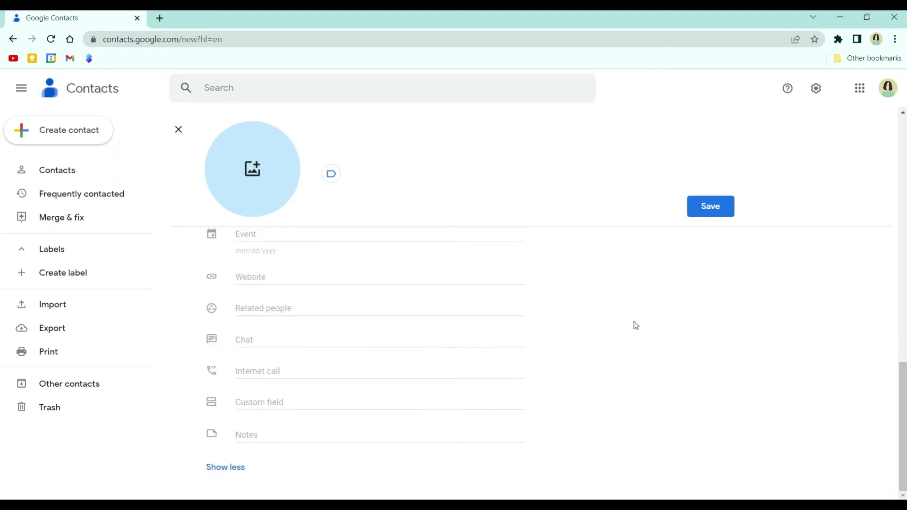
click(723, 204)
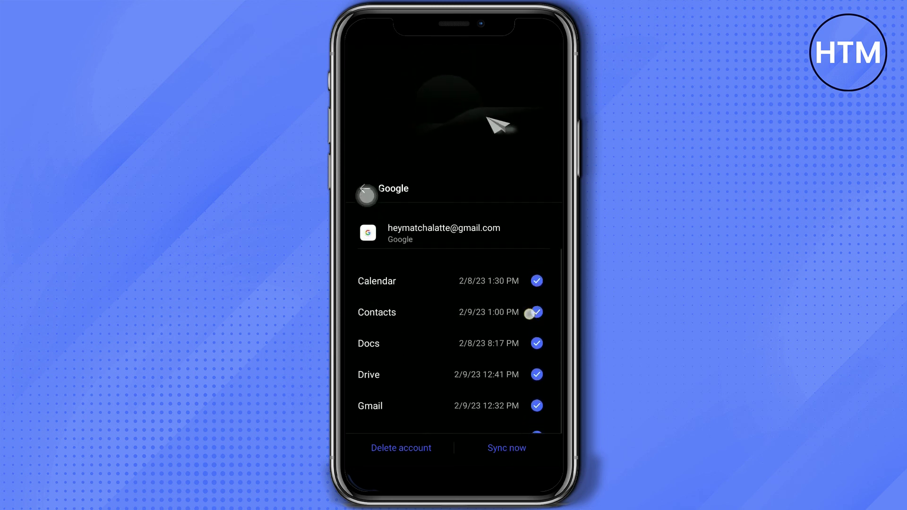
Keep Contacts ticked for syncing in the phone's Google account sync settings.
drag(530, 314, 543, 304)
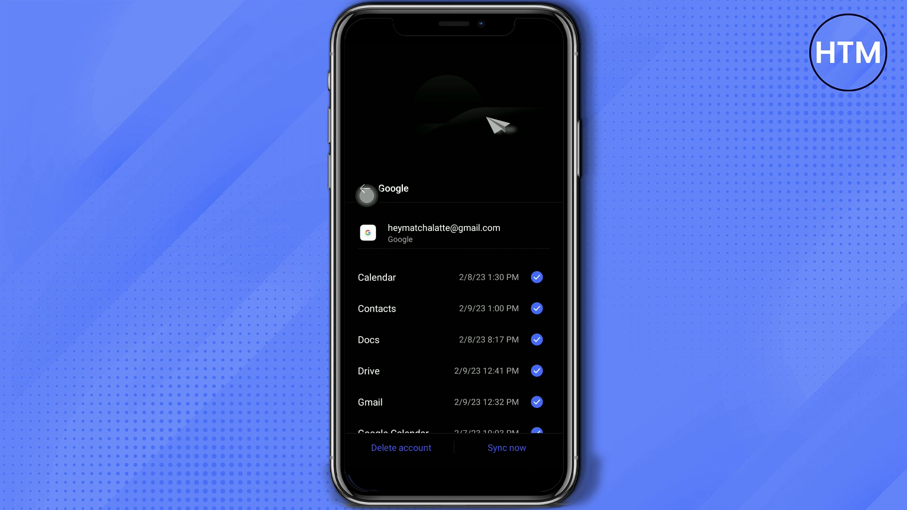